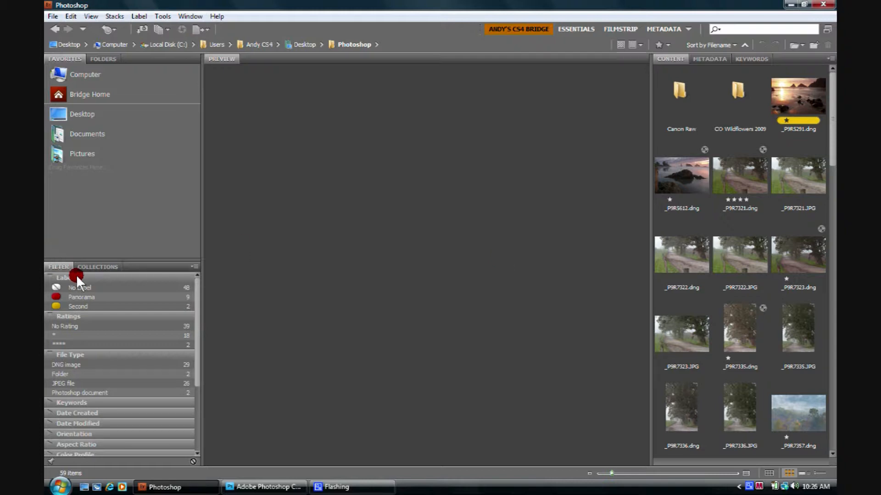
Filter the folder to photos labelled Second and open _P9R5291.dng and _P9R7376.dng together in Camera Raw.
{"action": "left_click", "coordinate": [90, 304]}
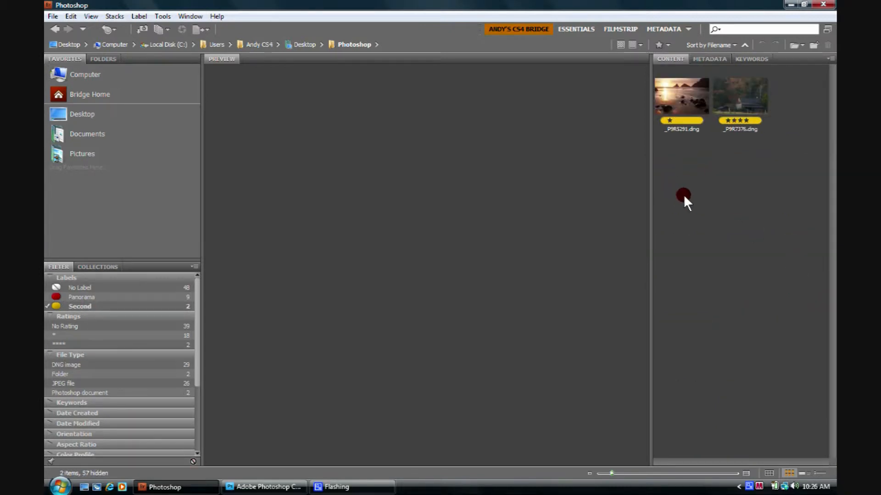
{"action": "left_click", "coordinate": [673, 100]}
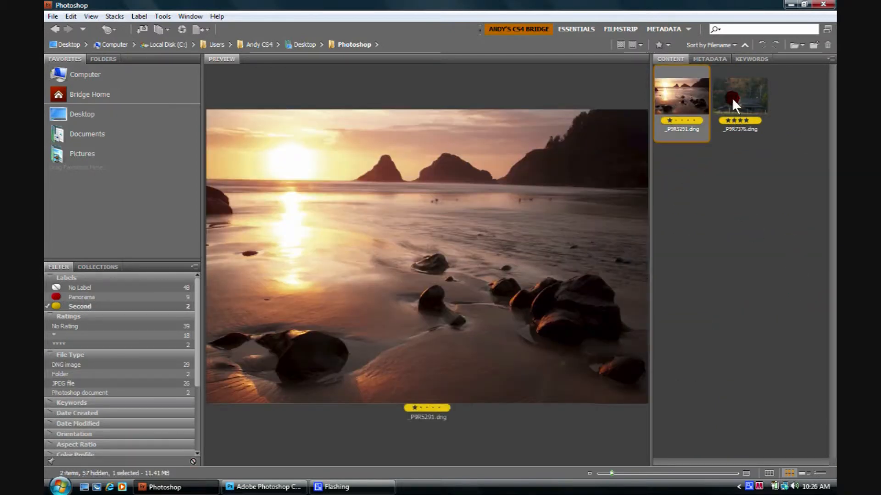
{"action": "left_click", "coordinate": [731, 94], "text": "ctrl"}
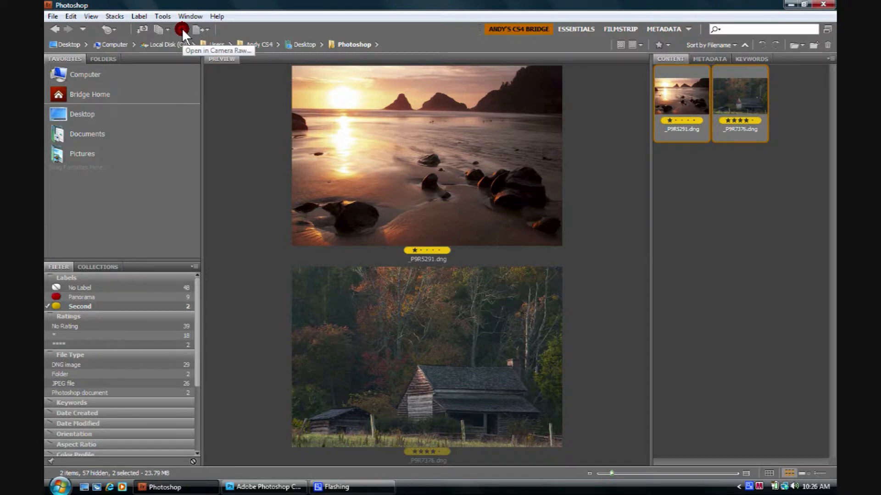
{"action": "left_click", "coordinate": [182, 28]}
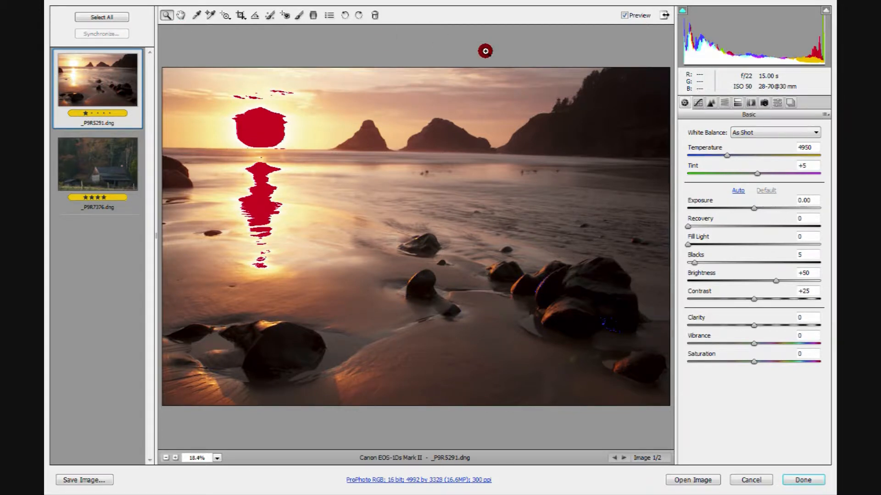
Toggle Camera Raw out of and back into full screen, and view the cabin photo before returning to the sunset photo.
{"action": "left_click", "coordinate": [664, 18]}
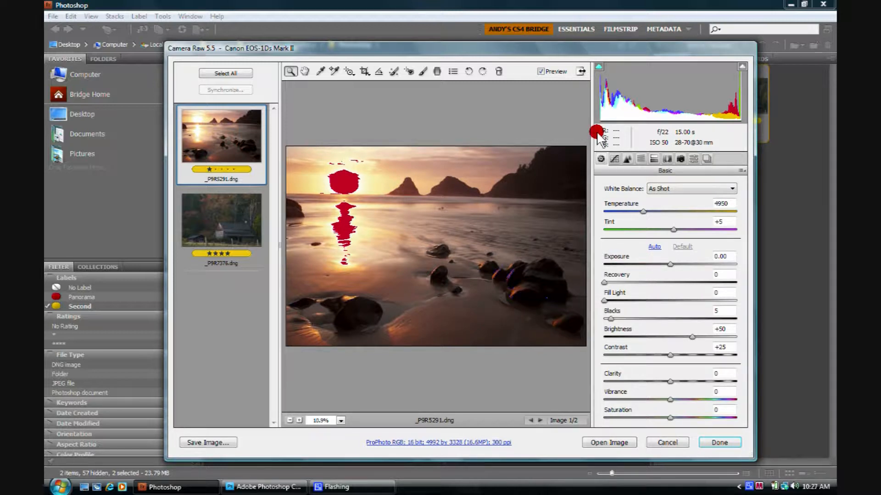
{"action": "left_click", "coordinate": [581, 71]}
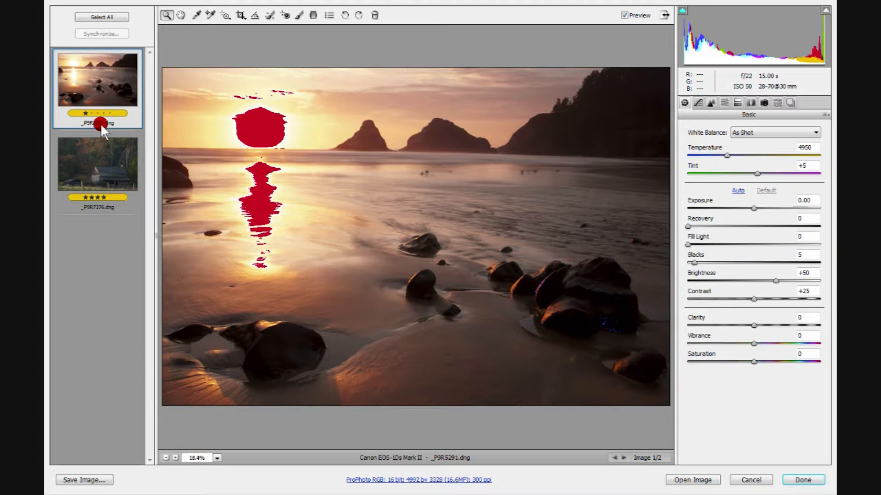
{"action": "left_click", "coordinate": [99, 151]}
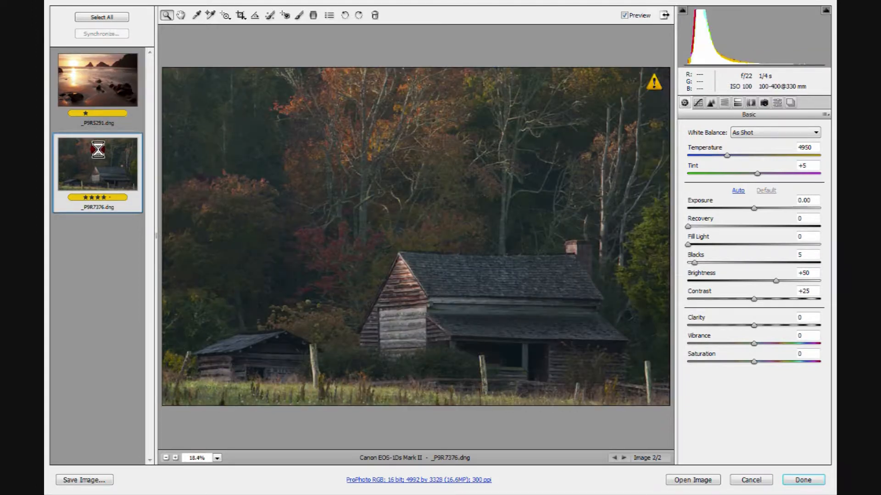
{"action": "left_click", "coordinate": [110, 84]}
{"action": "left_click", "coordinate": [98, 227]}
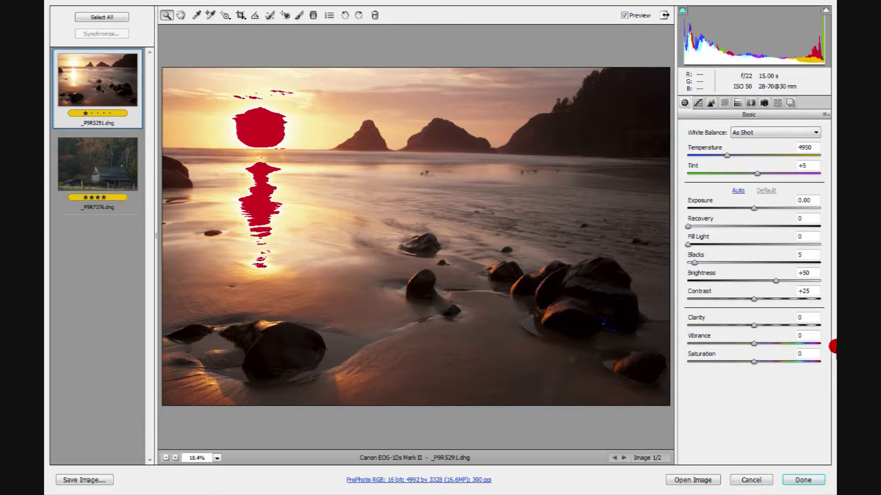
Review the tone curve, detail and lens correction settings of the sunset photo, and return to the basic adjustments.
{"action": "left_click", "coordinate": [698, 102]}
{"action": "left_click", "coordinate": [710, 103]}
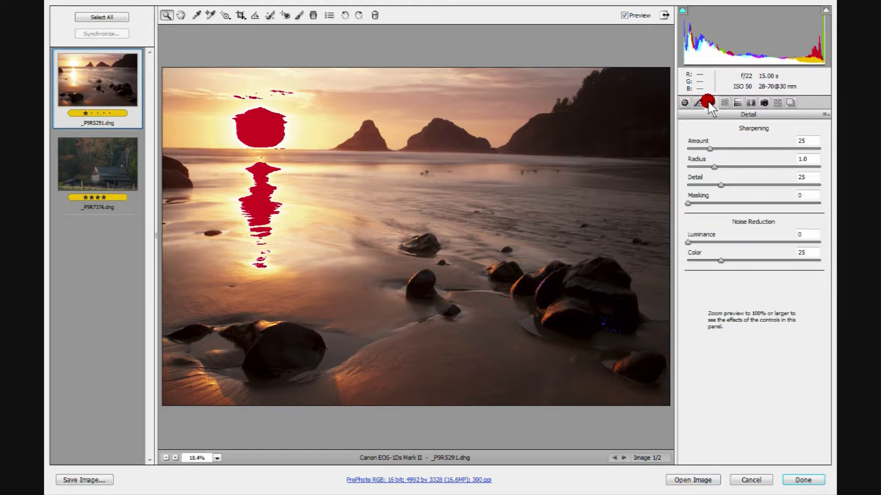
{"action": "left_click", "coordinate": [723, 103]}
{"action": "left_click", "coordinate": [737, 102]}
{"action": "left_click", "coordinate": [750, 102]}
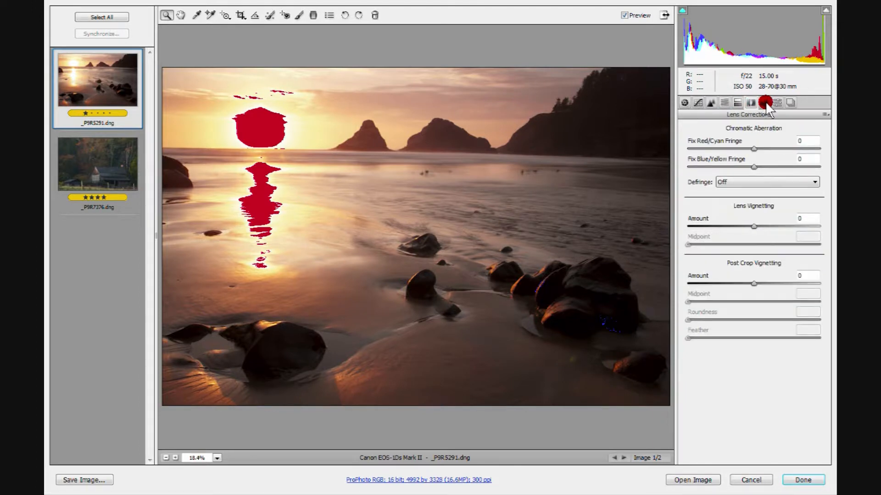
{"action": "left_click", "coordinate": [684, 103]}
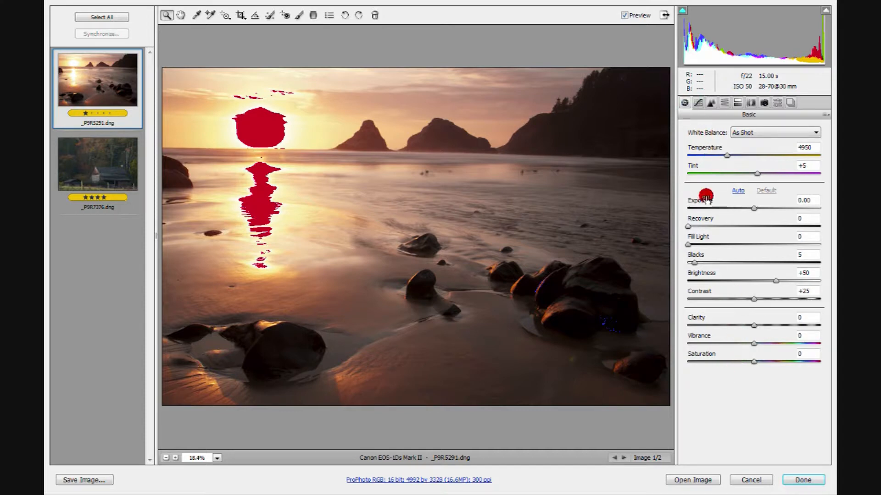
{"action": "left_click", "coordinate": [697, 102]}
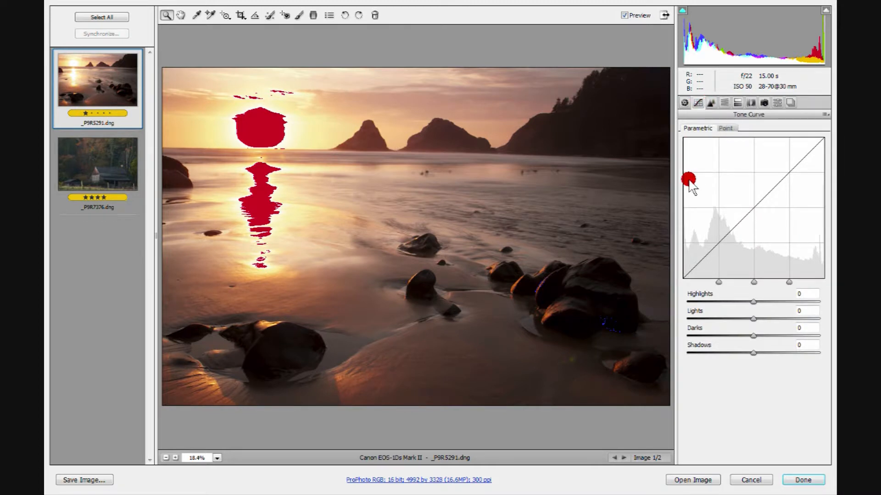
{"action": "left_click", "coordinate": [709, 102]}
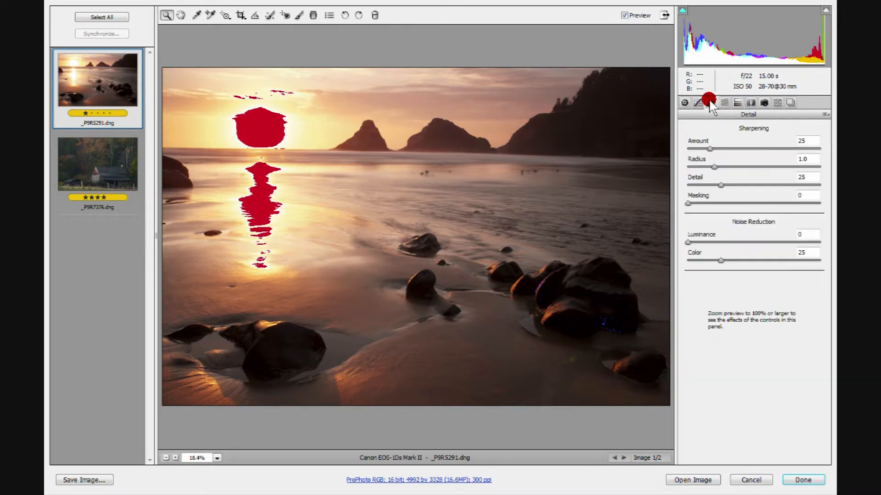
{"action": "left_click", "coordinate": [684, 102]}
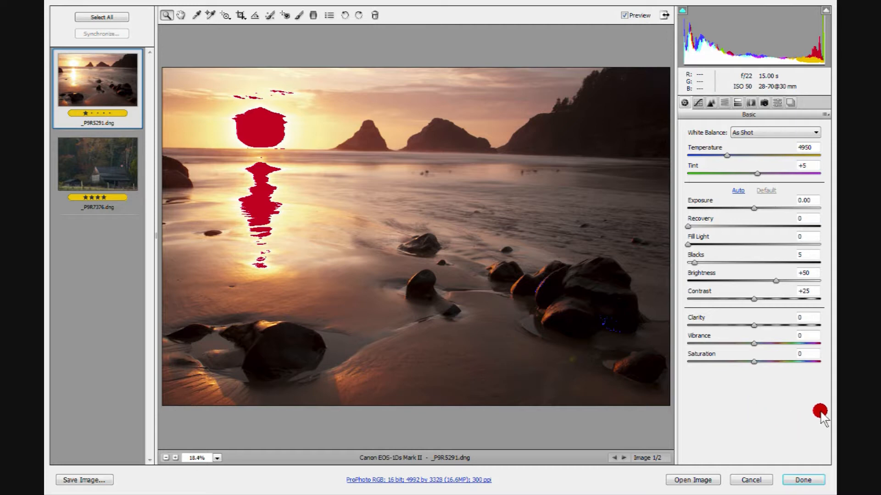
Hide the highlight clipping warning, and set the sunset photo's temperature to 50000, keeping the adjustment on exit.
{"action": "key", "text": "o"}
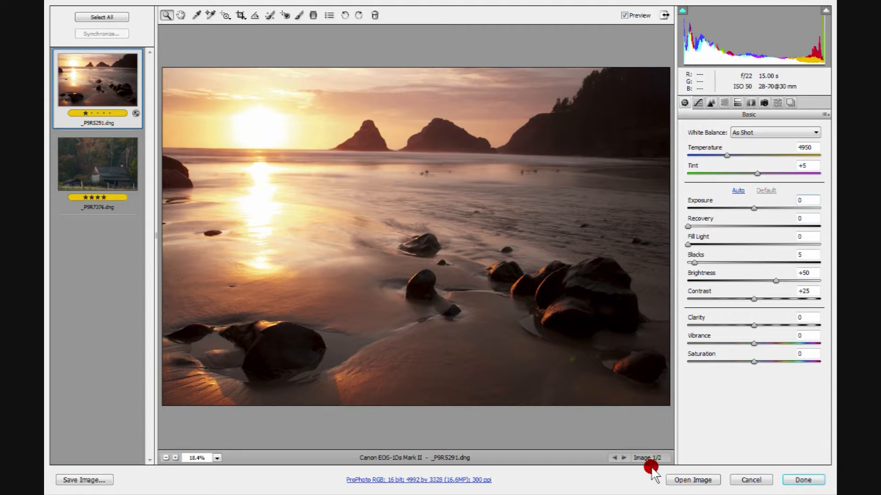
{"action": "left_click", "coordinate": [726, 156]}
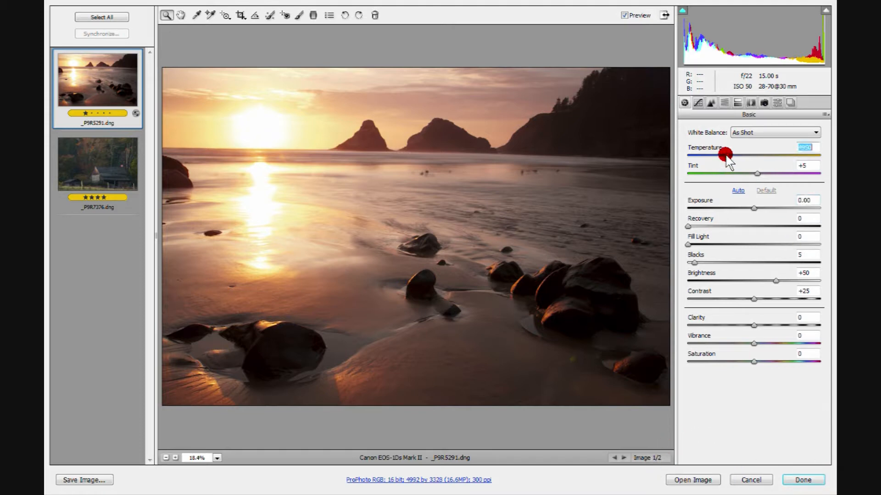
{"action": "left_click_drag", "start_coordinate": [726, 155], "coordinate": [827, 156]}
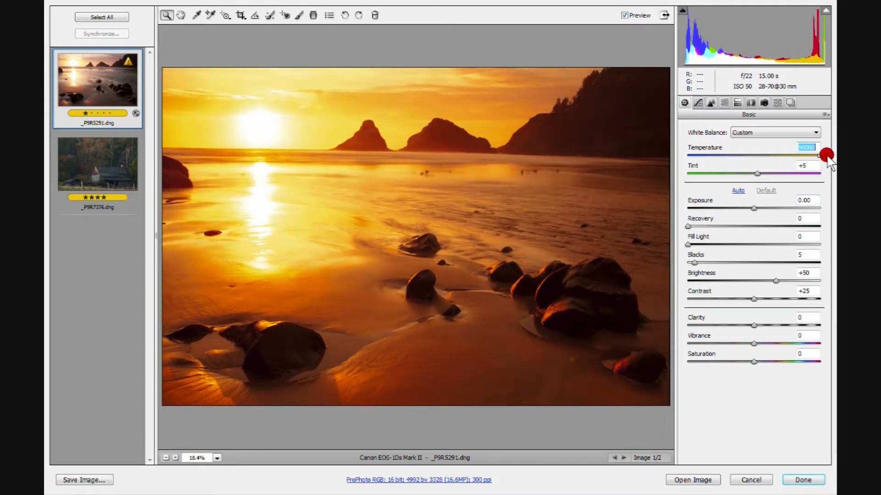
{"action": "left_click", "coordinate": [799, 479]}
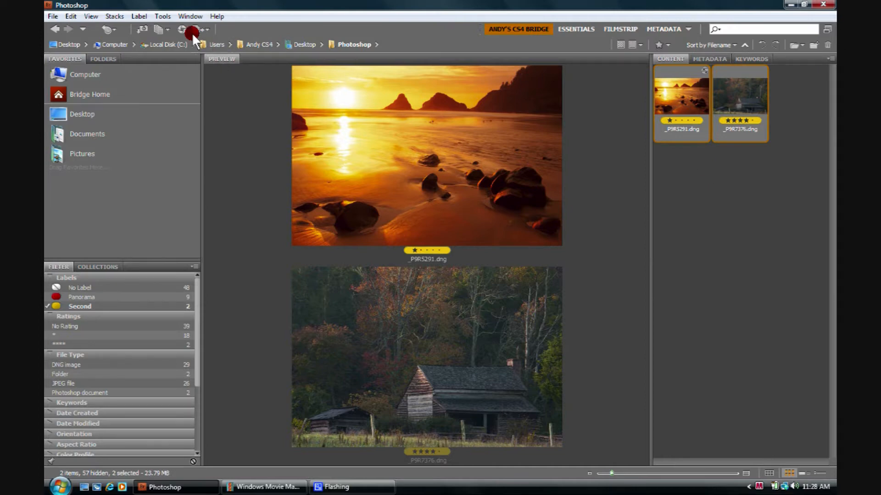
Reopen both photos in Camera Raw, try a temperature of 2000 on the sunset photo and discard the change.
{"action": "left_click", "coordinate": [181, 26]}
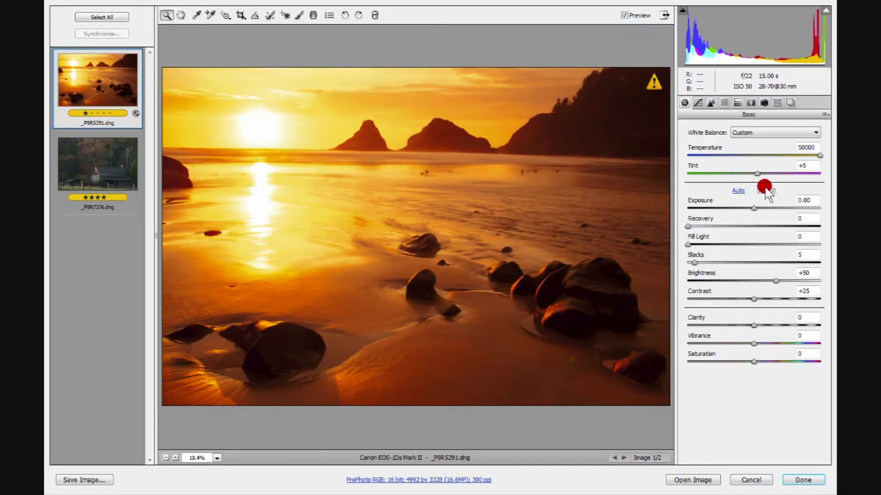
{"action": "left_click_drag", "start_coordinate": [821, 159], "coordinate": [682, 155]}
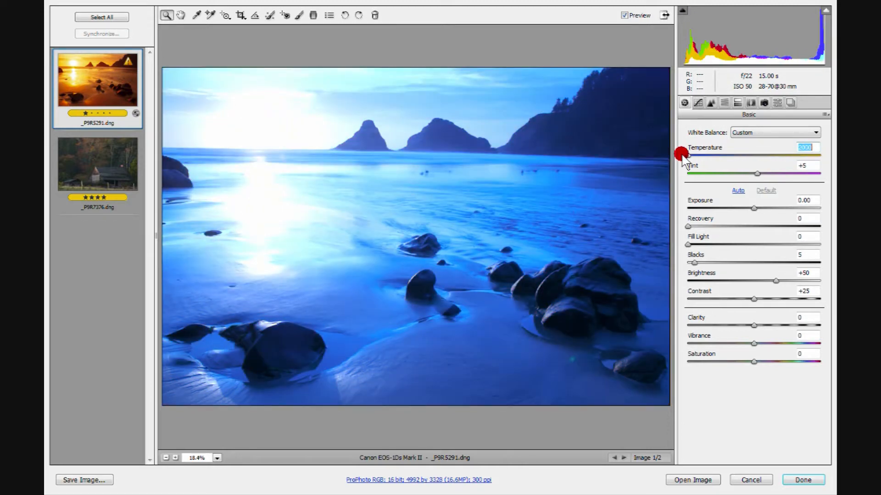
{"action": "left_click", "coordinate": [747, 479]}
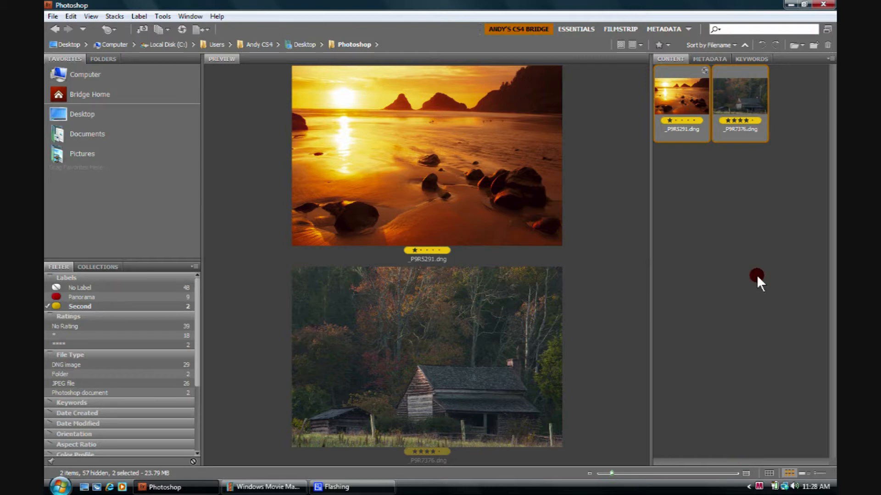
Open the sunset photo from Camera Raw into Photoshop with a temperature of 2000, and close Photoshop.
{"action": "left_click", "coordinate": [178, 27]}
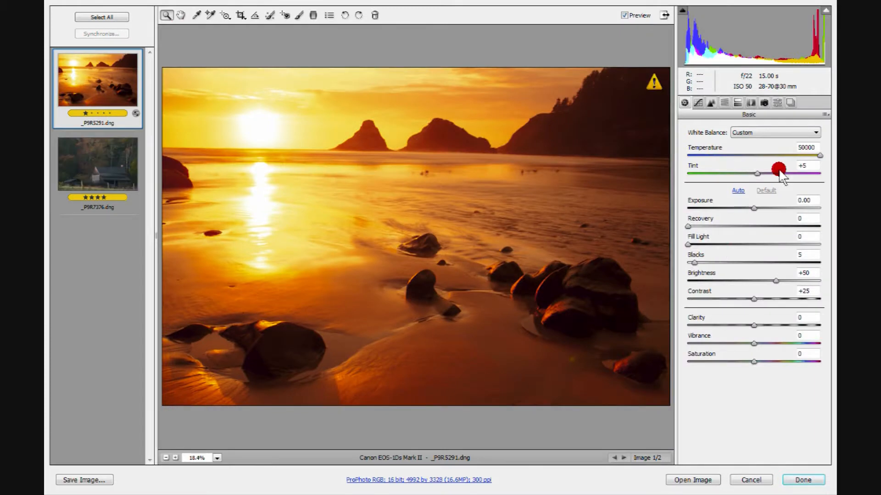
{"action": "left_click_drag", "start_coordinate": [819, 156], "coordinate": [687, 157]}
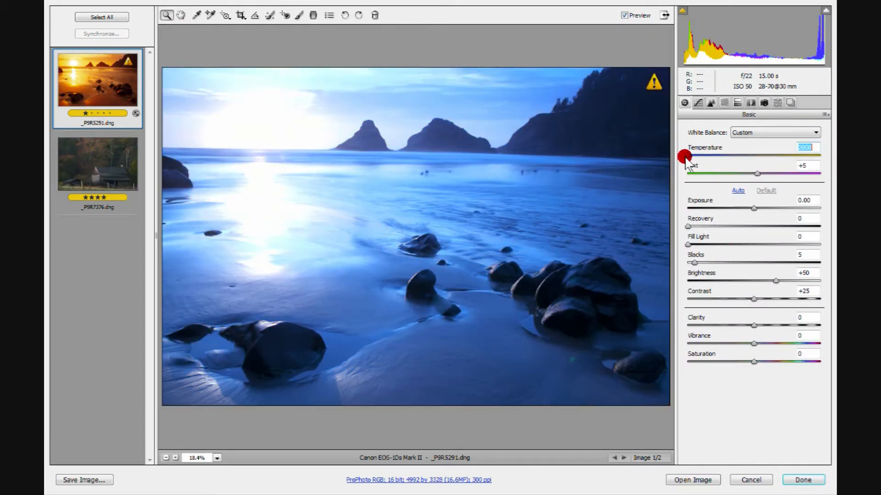
{"action": "left_click", "coordinate": [687, 479]}
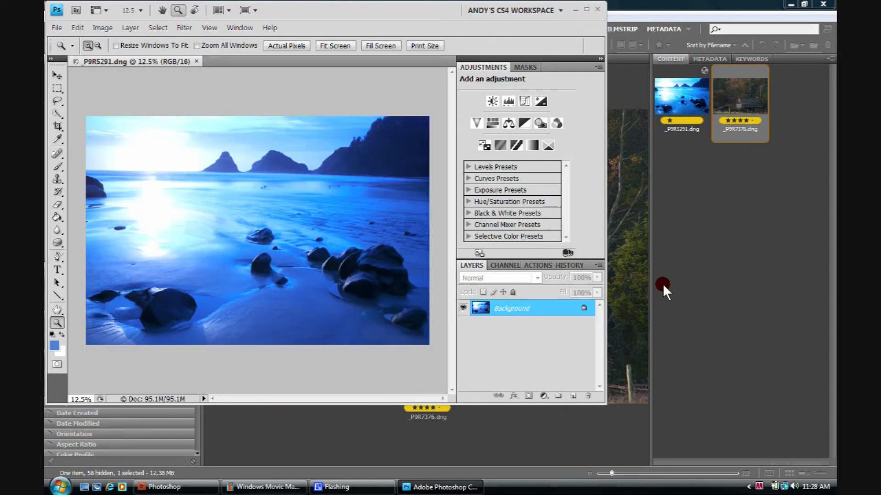
{"action": "left_click", "coordinate": [597, 9]}
{"action": "left_click", "coordinate": [327, 164]}
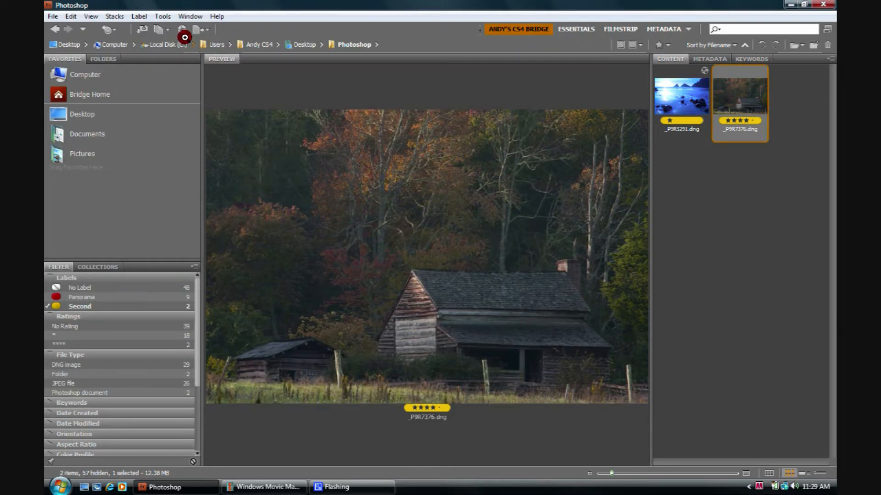
Open both photos together in Camera Raw and restore the sunset photo's As Shot white balance.
{"action": "left_click", "coordinate": [181, 28]}
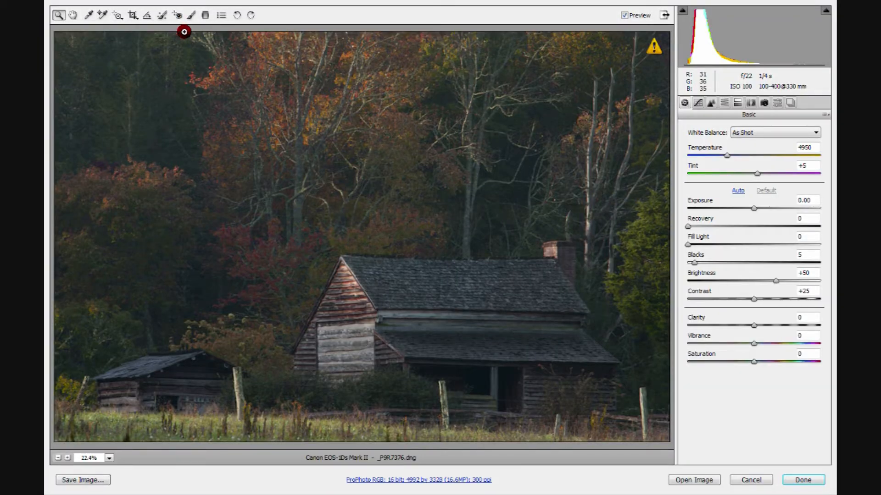
{"action": "left_click", "coordinate": [748, 479]}
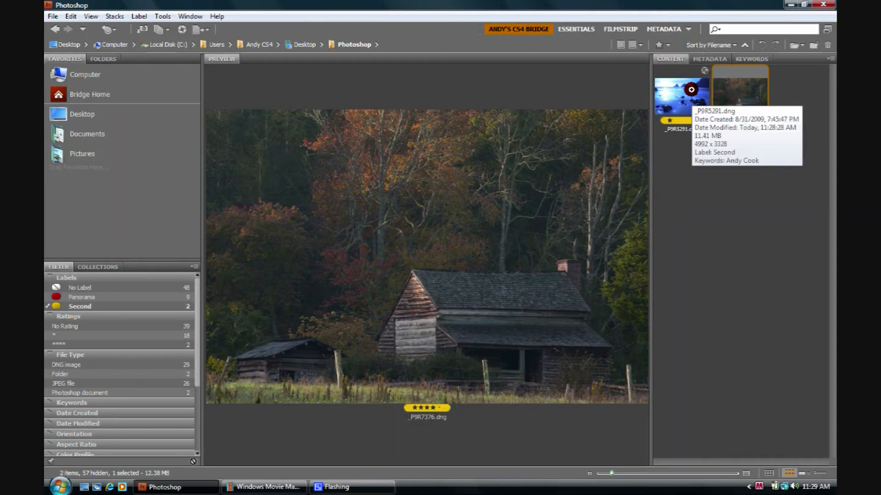
{"action": "left_click", "coordinate": [691, 89], "text": "ctrl"}
{"action": "left_click", "coordinate": [179, 28]}
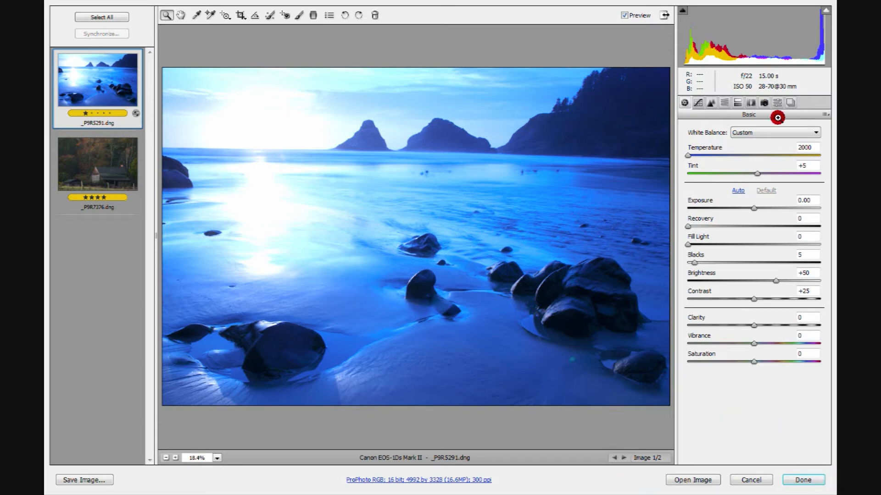
{"action": "left_click", "coordinate": [817, 129]}
{"action": "left_click", "coordinate": [757, 138]}
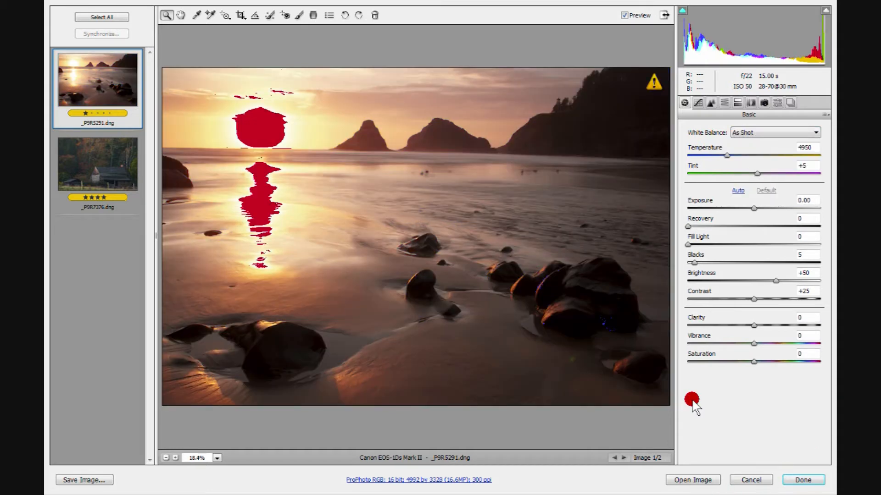
Step forward and back between the two open photos, and select the cabin photo _P9R7376.dng.
{"action": "left_click", "coordinate": [624, 458]}
{"action": "left_click", "coordinate": [613, 458]}
{"action": "left_click", "coordinate": [86, 163]}
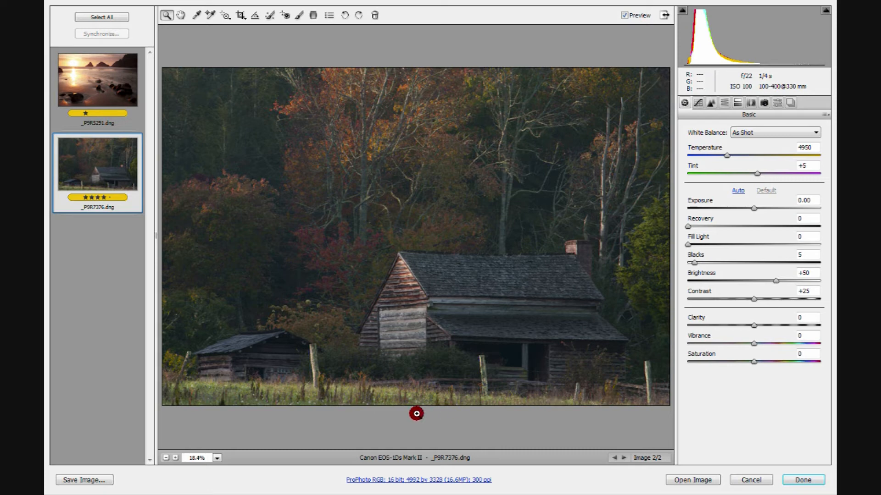
Examine the save options for the cabin photo, including the document naming choices, and close them without saving.
{"action": "left_click", "coordinate": [91, 481]}
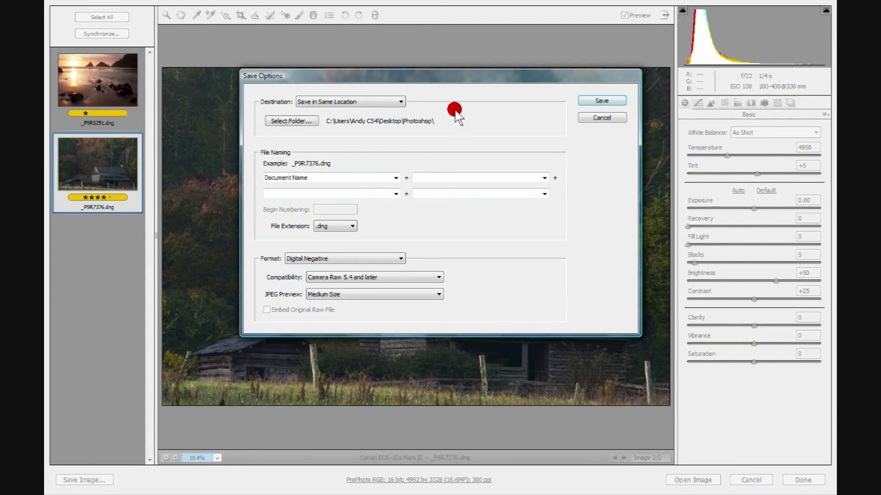
{"action": "left_click", "coordinate": [394, 178]}
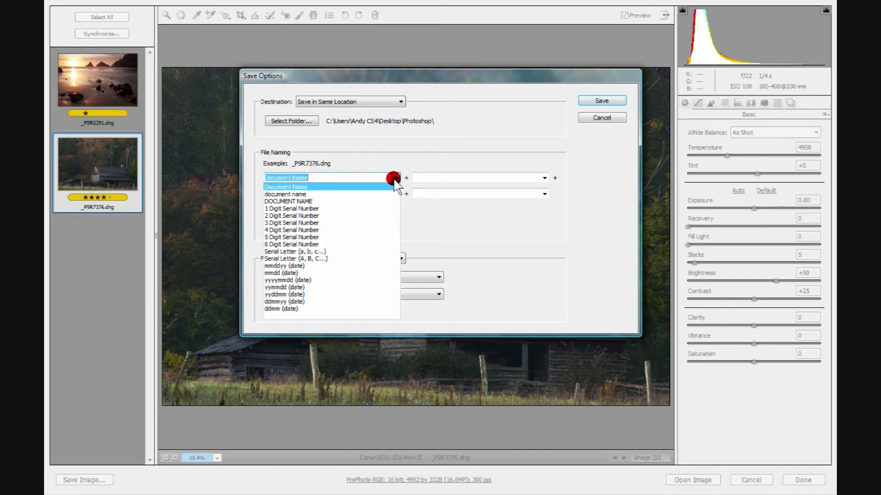
{"action": "left_click", "coordinate": [445, 150]}
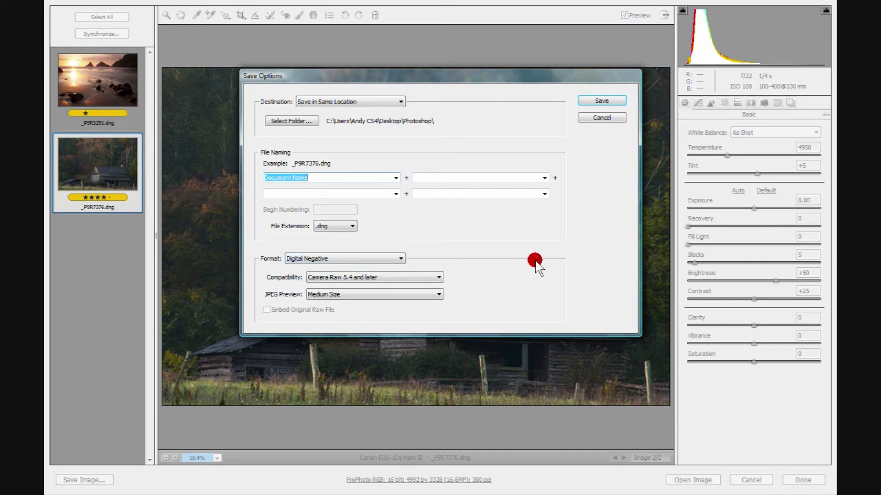
{"action": "left_click", "coordinate": [602, 119]}
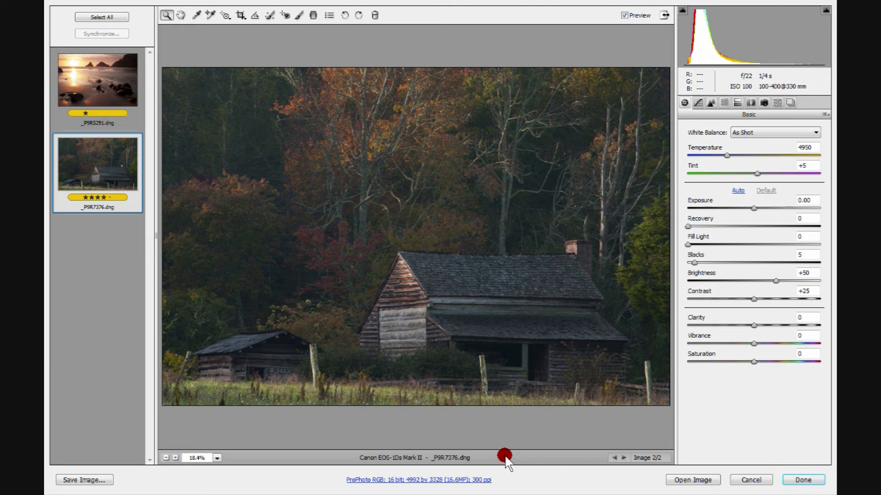
Examine the workflow options and the Camera Raw preferences, closing each without changes.
{"action": "left_click", "coordinate": [407, 481]}
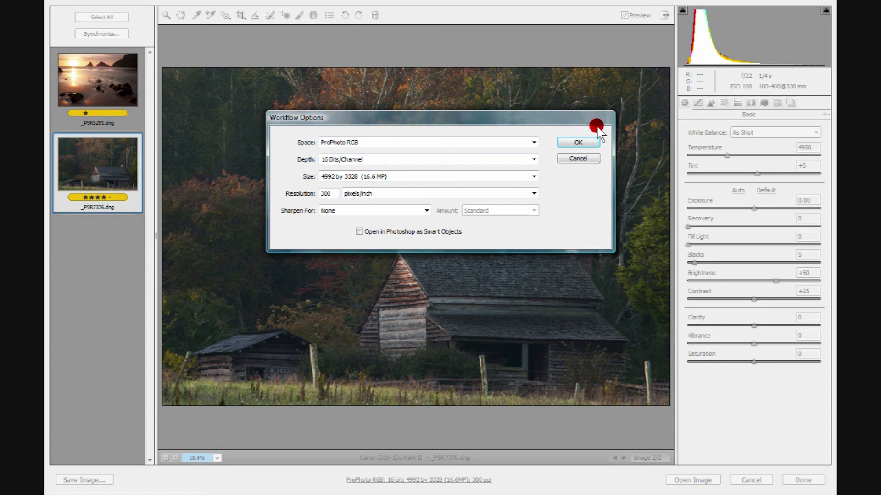
{"action": "left_click", "coordinate": [575, 158]}
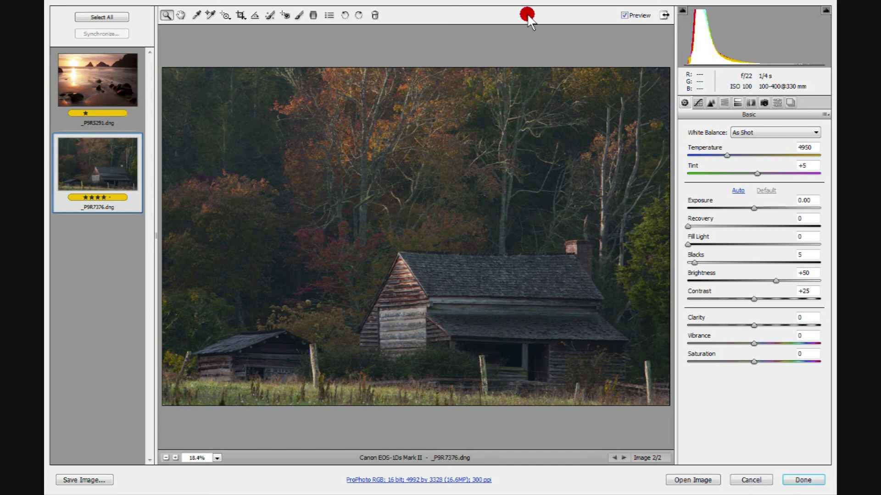
{"action": "left_click", "coordinate": [328, 14]}
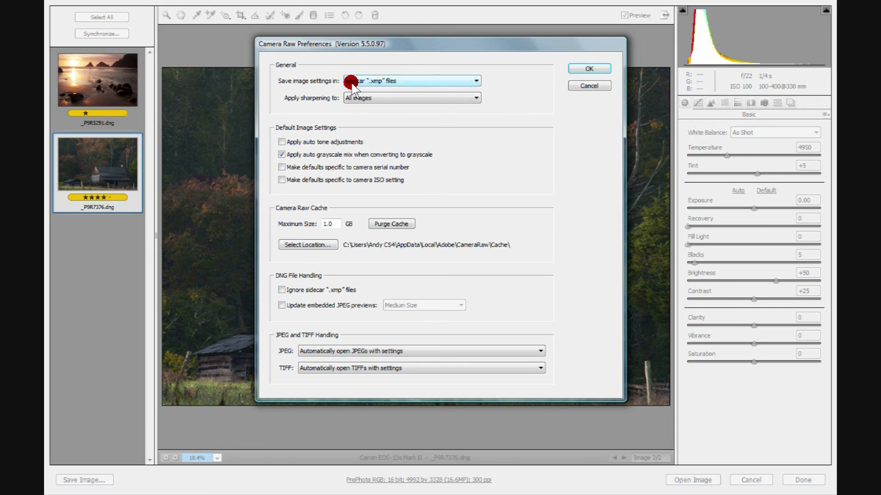
{"action": "left_click", "coordinate": [591, 87]}
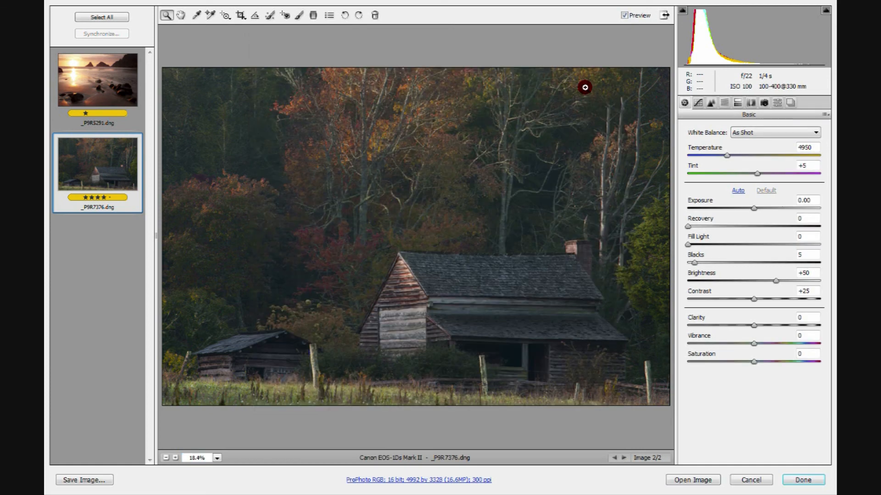